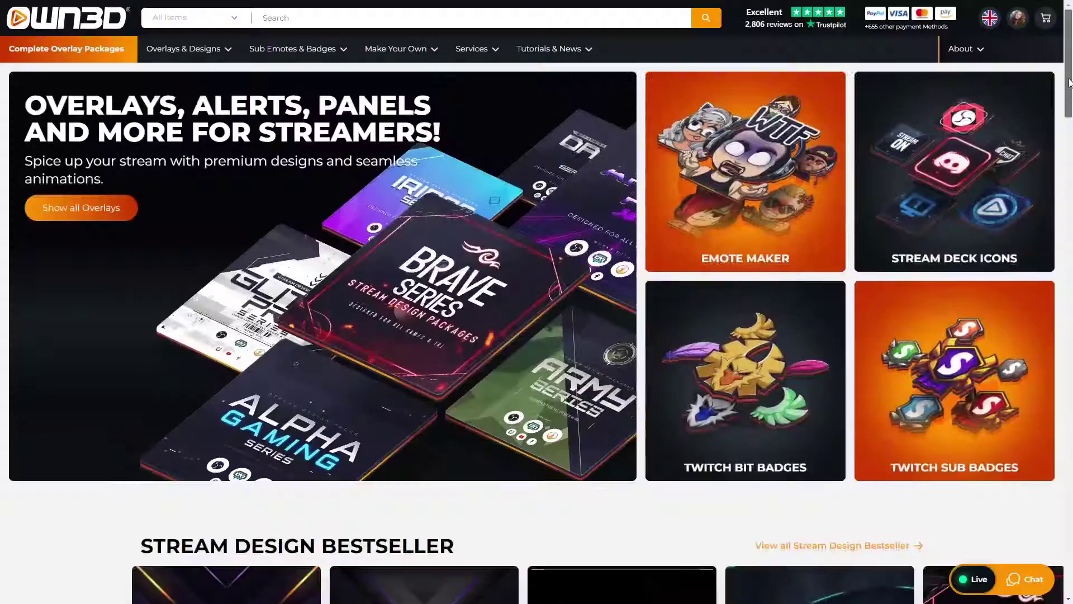
# On the Twitch channel page, open the FrankerFaceZ control center and shift its window slightly left.
pyautogui.scroll(-5, 1068, 105)
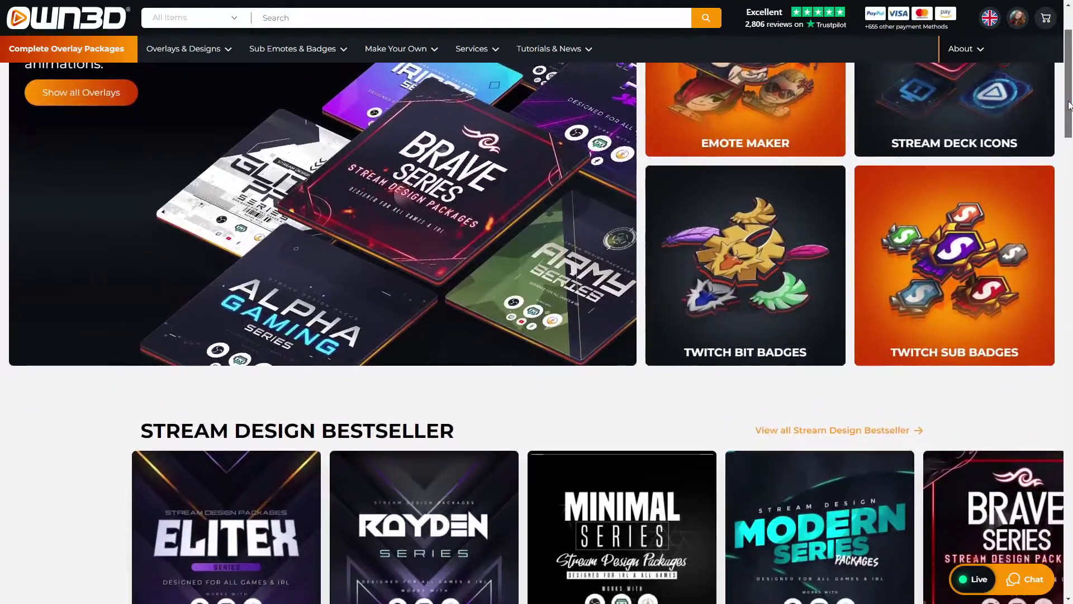
pyautogui.moveTo(1068, 105); pyautogui.dragTo(1068, 142)
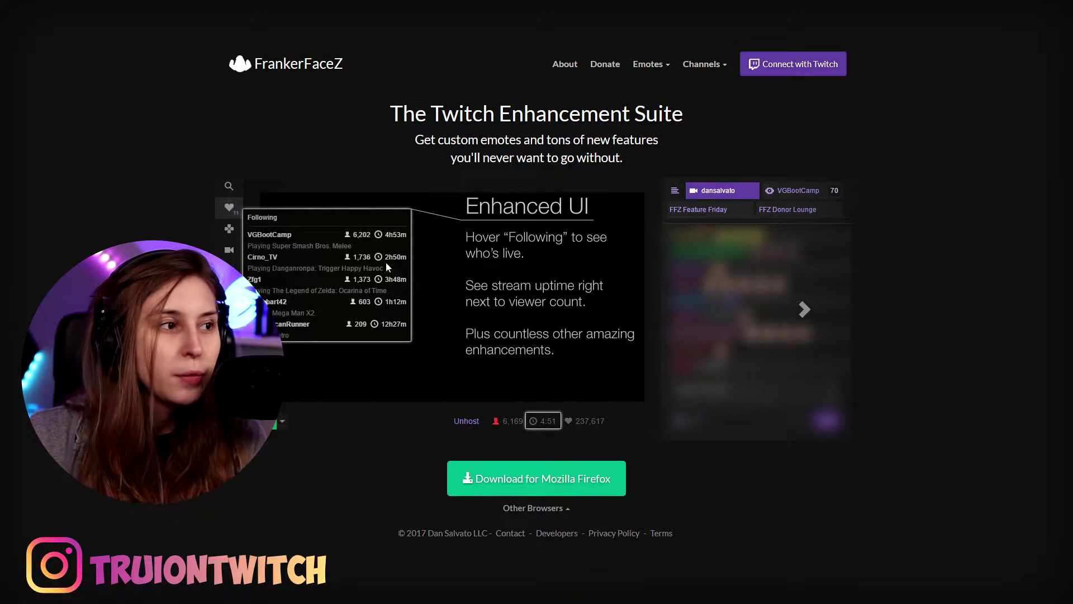
pyautogui.moveTo(159, 5)
pyautogui.click(56, 12)
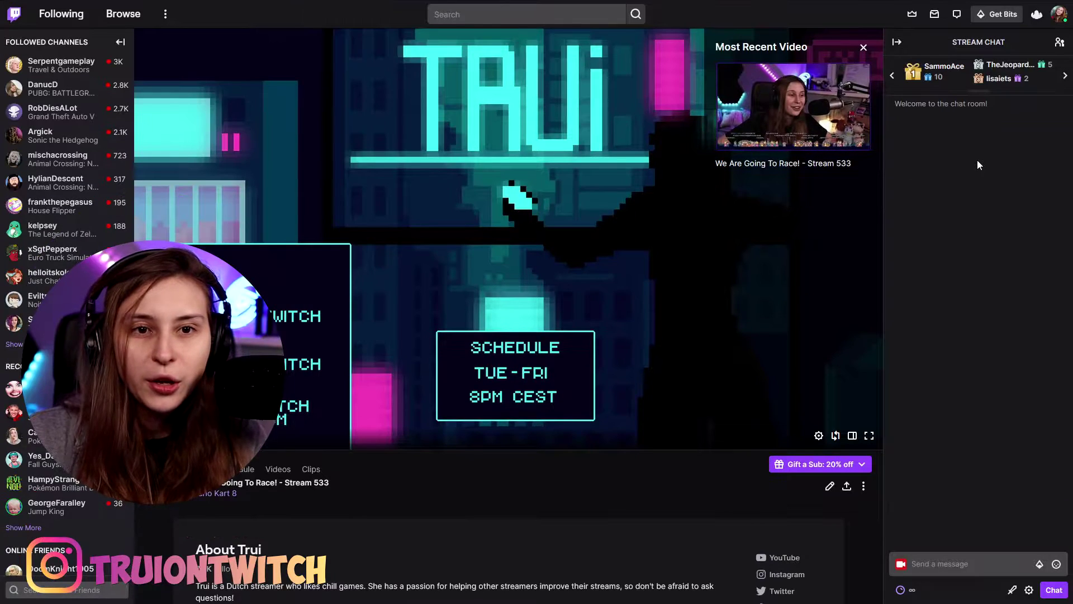
pyautogui.click(1037, 15)
pyautogui.moveTo(647, 93); pyautogui.dragTo(678, 84)
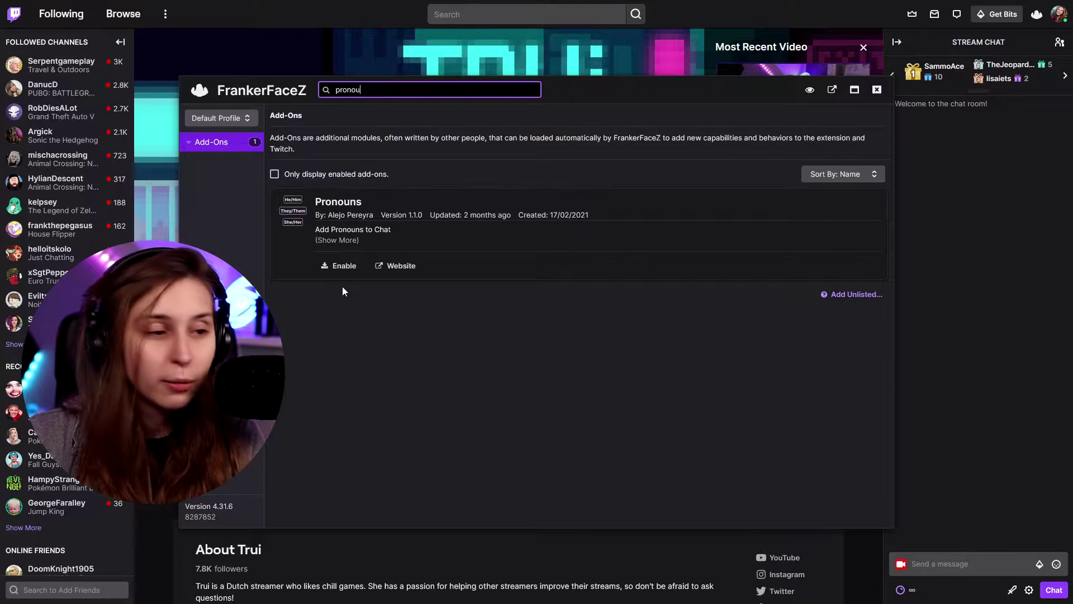
# Enable the Pronouns add-on and bring up its settings.
pyautogui.click(338, 266)
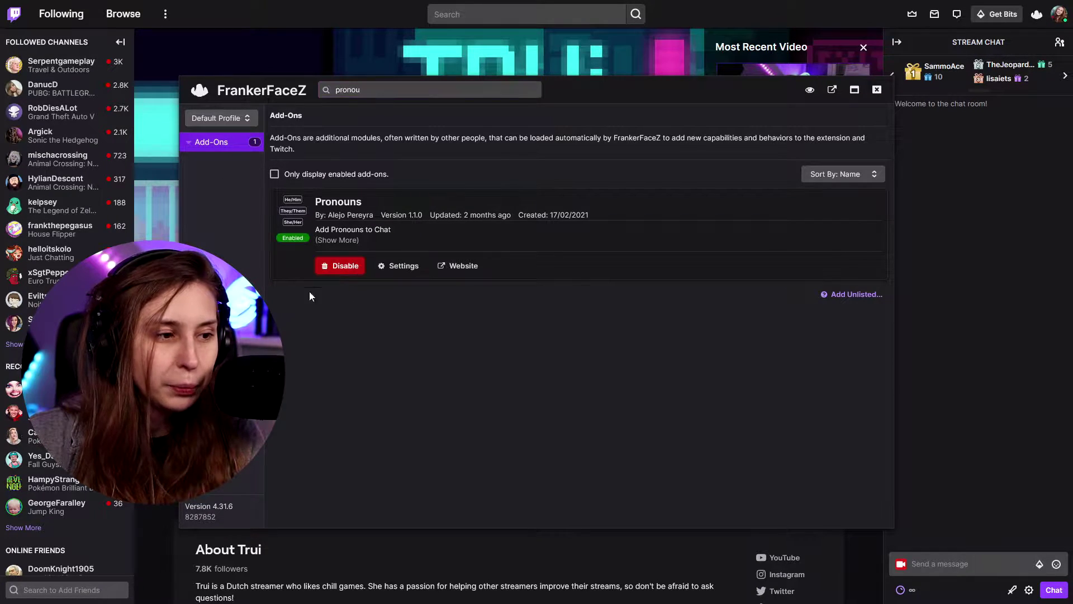
pyautogui.click(212, 167)
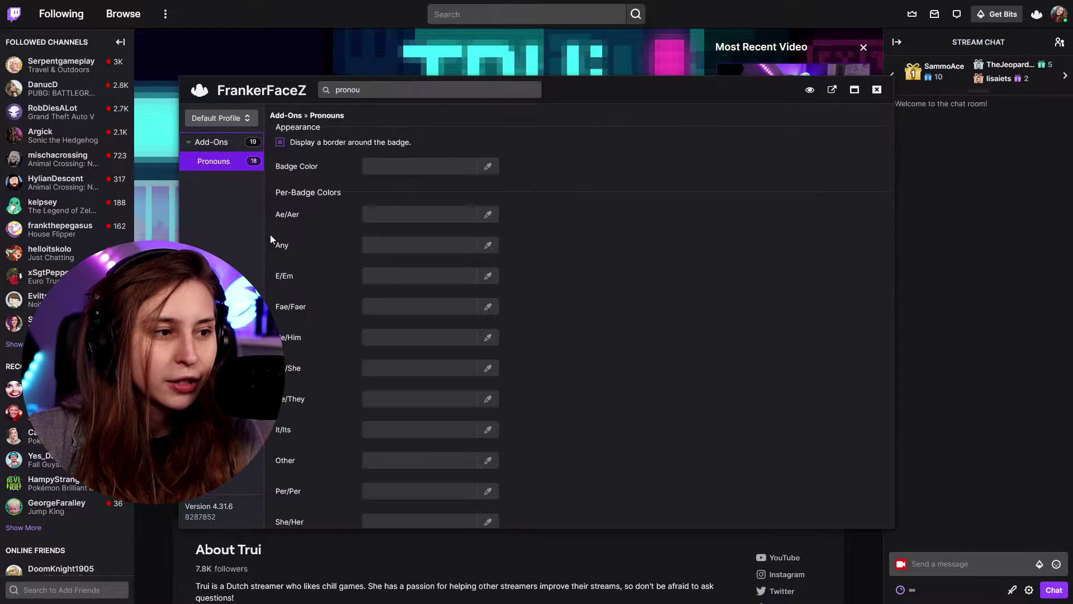
pyautogui.scroll(-3, 402, 303)
pyautogui.scroll(3, 420, 327)
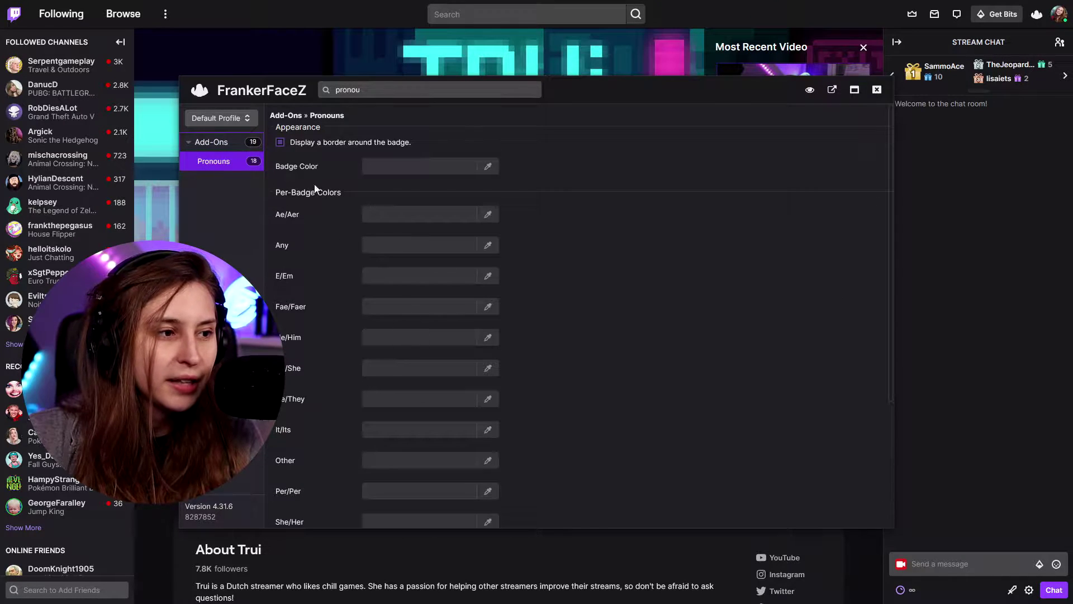
# Set the pronoun badge colour to bright magenta #F817FF.
pyautogui.click(488, 167)
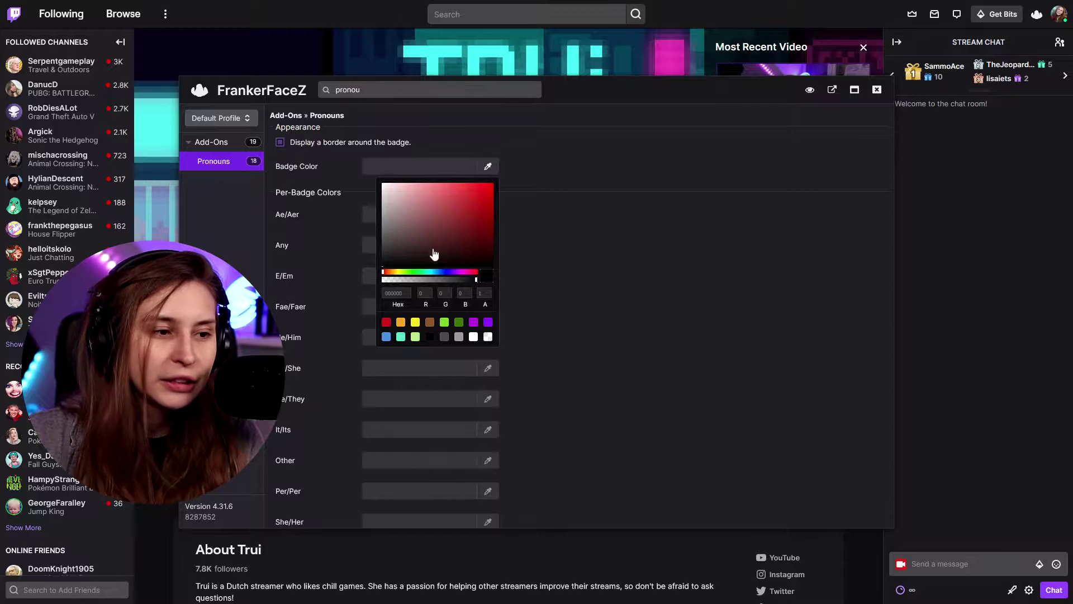
pyautogui.click(460, 271)
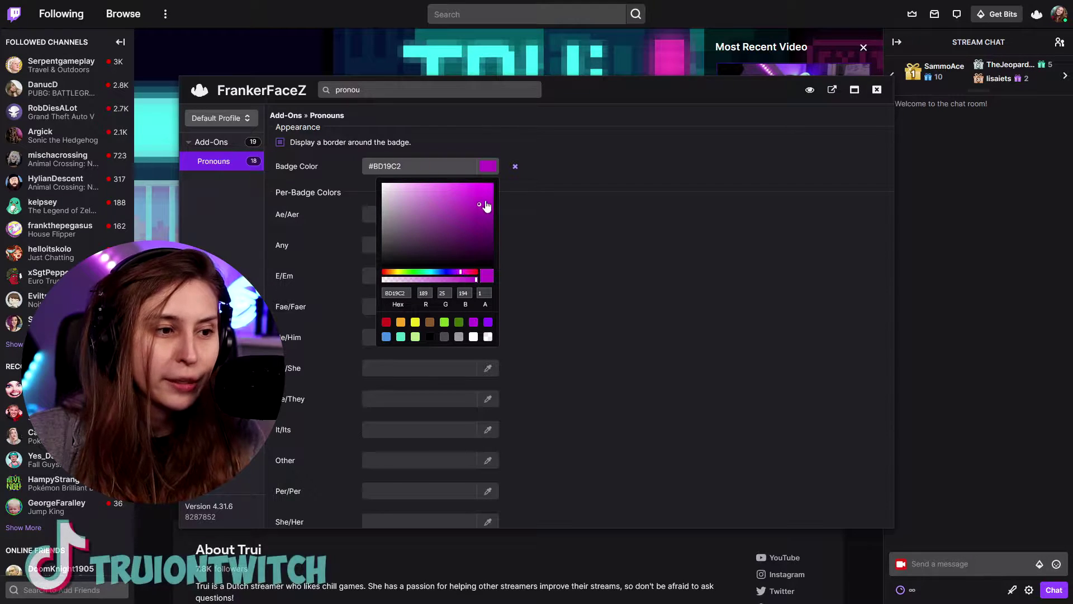
pyautogui.click(483, 184)
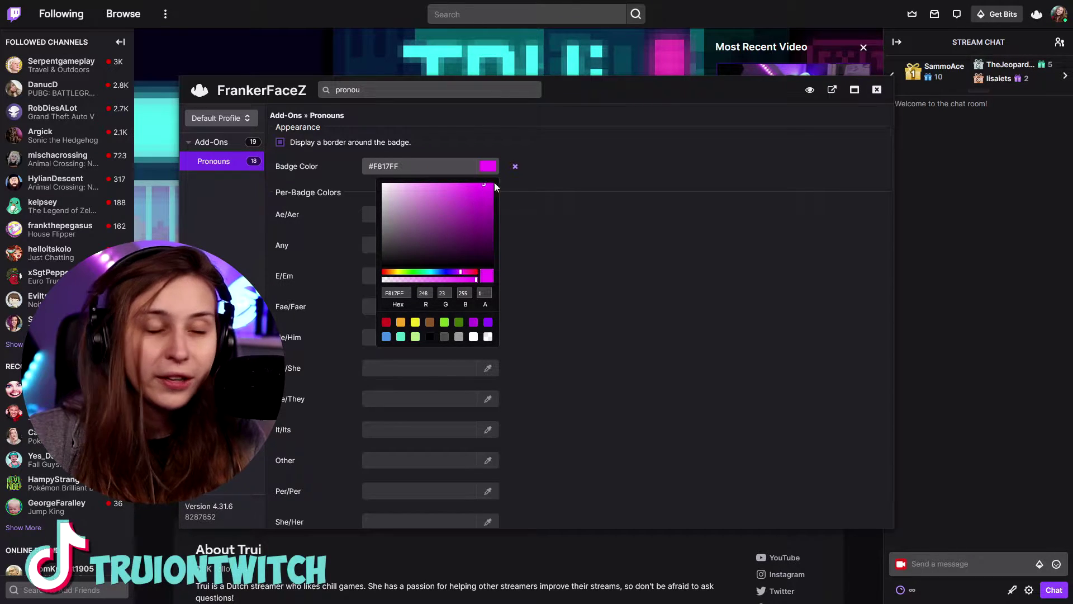
pyautogui.click(644, 209)
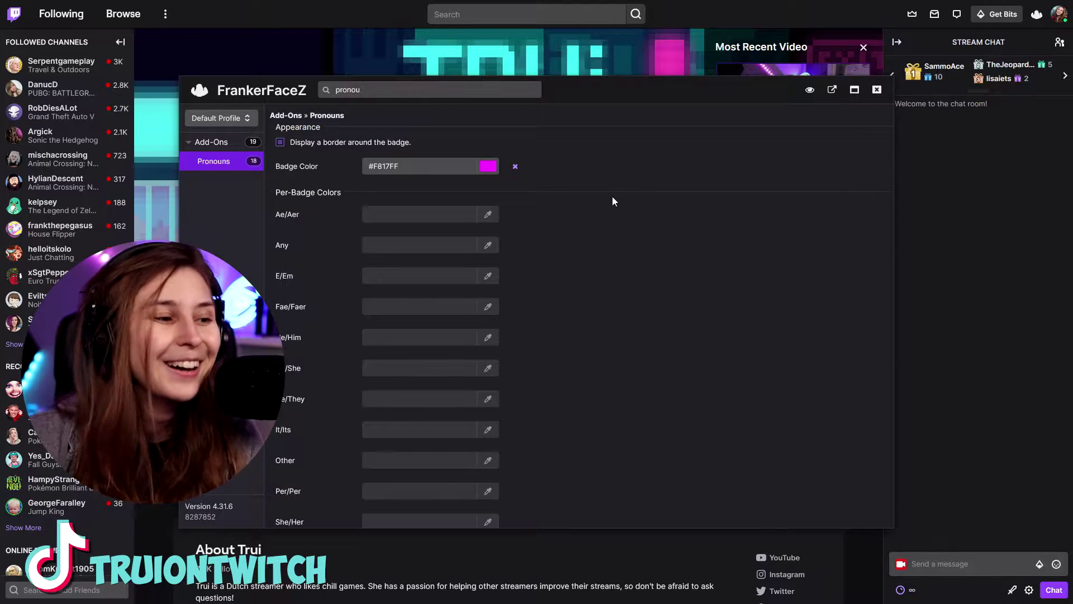
# Give Ae/Aer badges dark red #953535 and choose a colour for the Any badge.
pyautogui.click(488, 214)
pyautogui.click(454, 267)
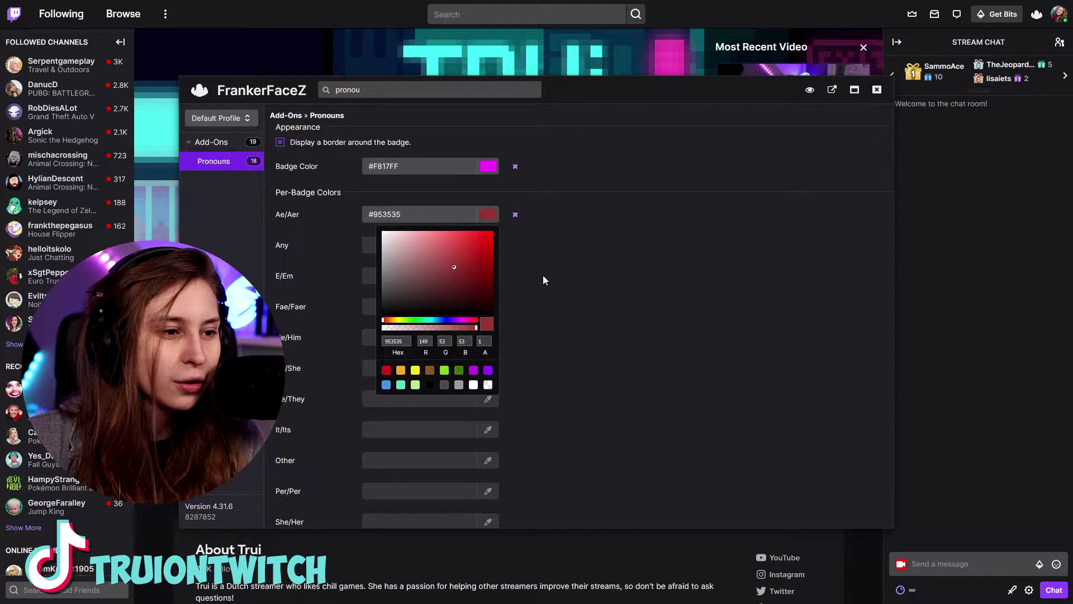
pyautogui.click(621, 252)
pyautogui.click(488, 246)
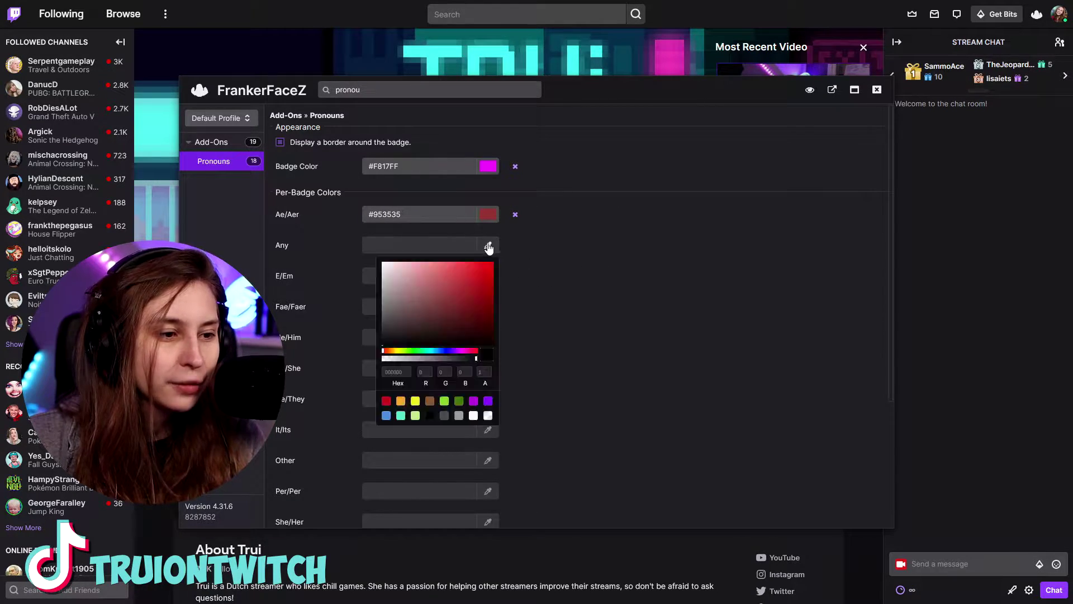
pyautogui.click(388, 308)
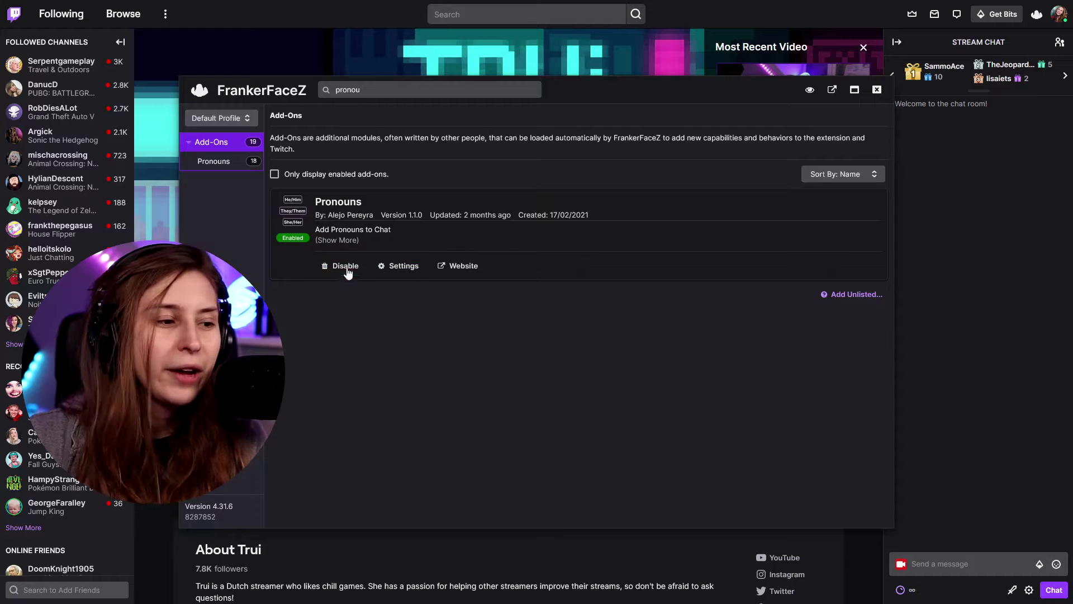
# Go to the Pronouns add-on's website, pronouns.alejo.io, from its settings.
pyautogui.click(394, 271)
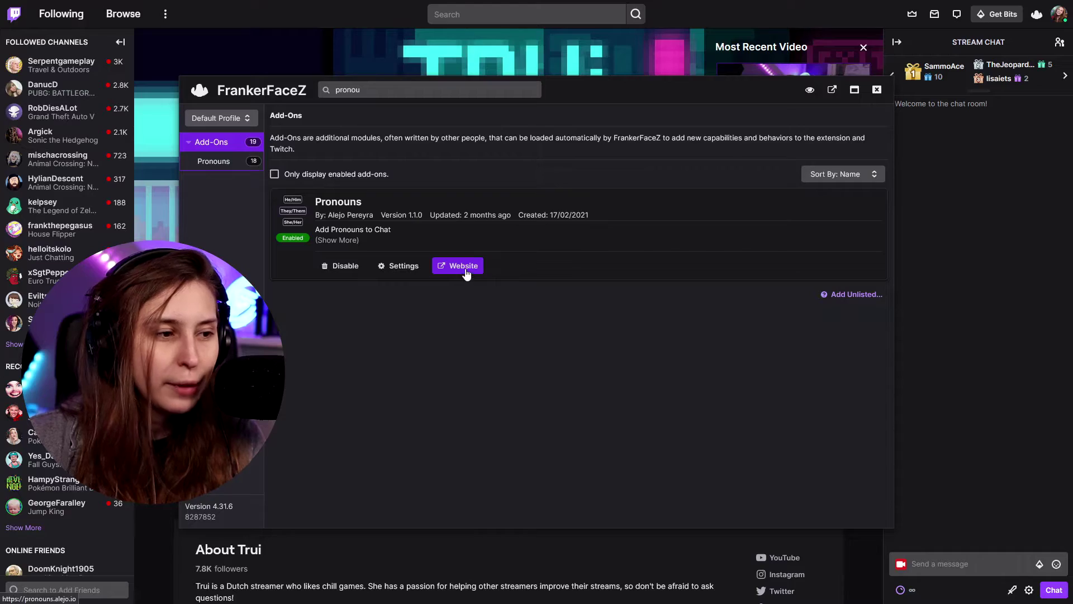
pyautogui.click(464, 268)
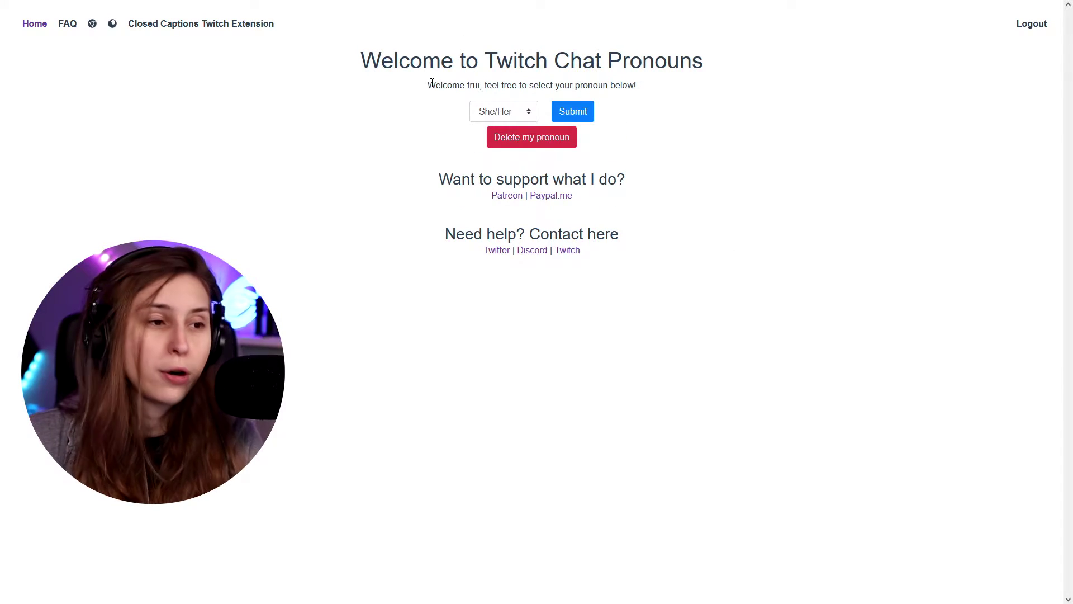
# Pick She/Her from the pronoun list and submit it.
pyautogui.click(494, 119)
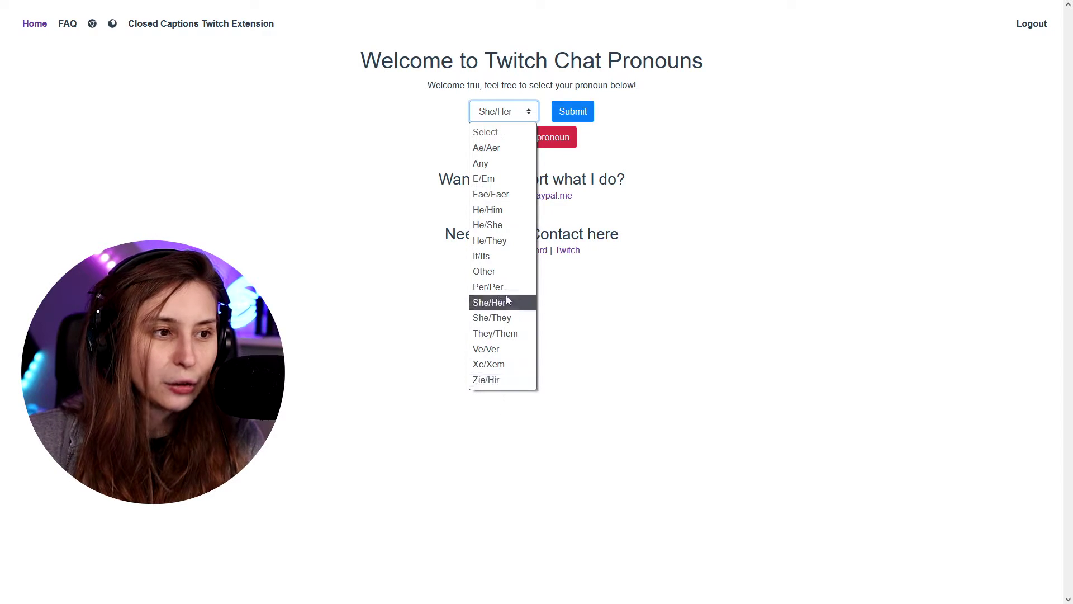
pyautogui.click(550, 108)
pyautogui.click(574, 111)
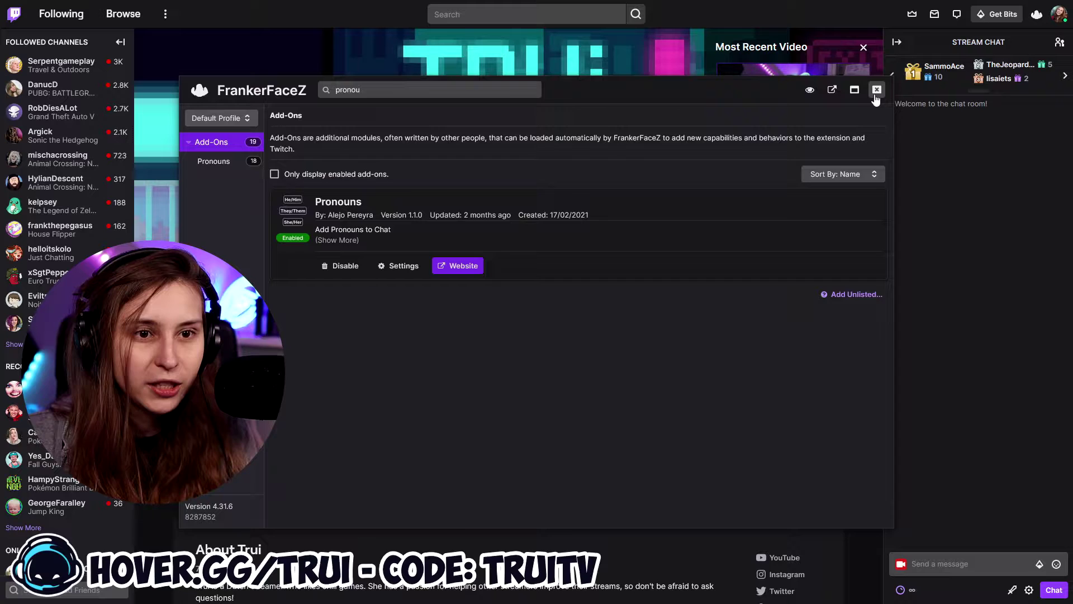
# Close FrankerFaceZ, send 'Hi' in stream chat, and turn on Dark Mode in non-mod chat settings.
pyautogui.click(876, 89)
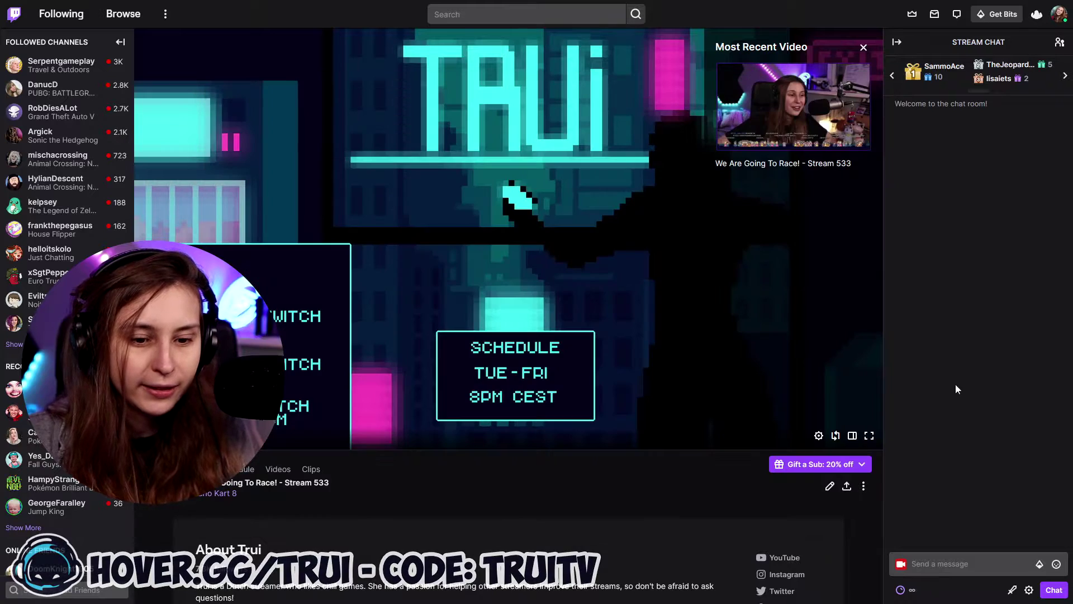
pyautogui.click(971, 563)
pyautogui.write('Hi')
pyautogui.press('Return')
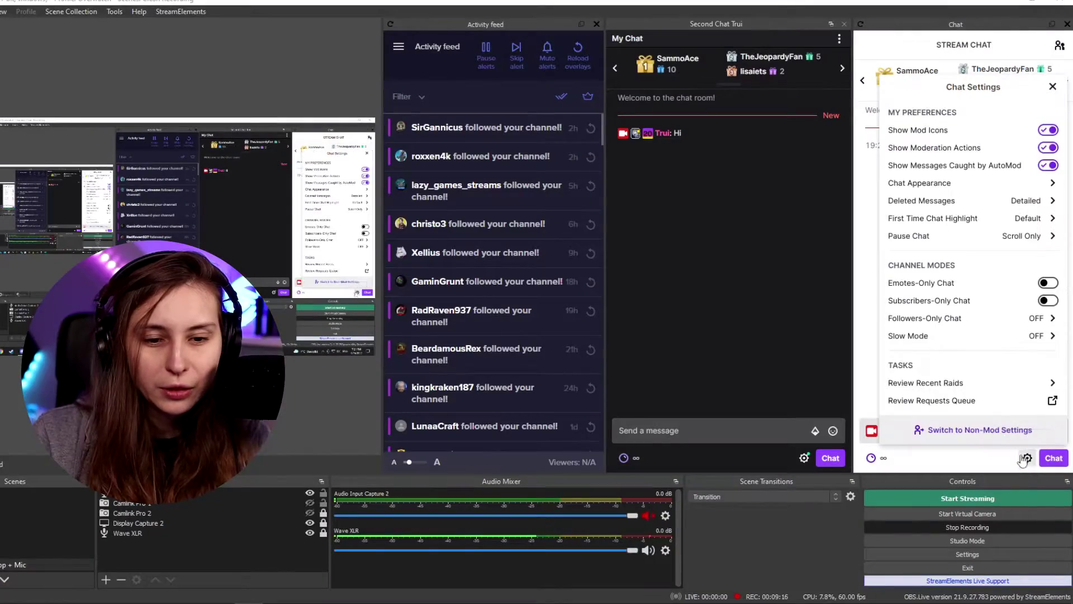
pyautogui.click(1018, 435)
pyautogui.click(1046, 259)
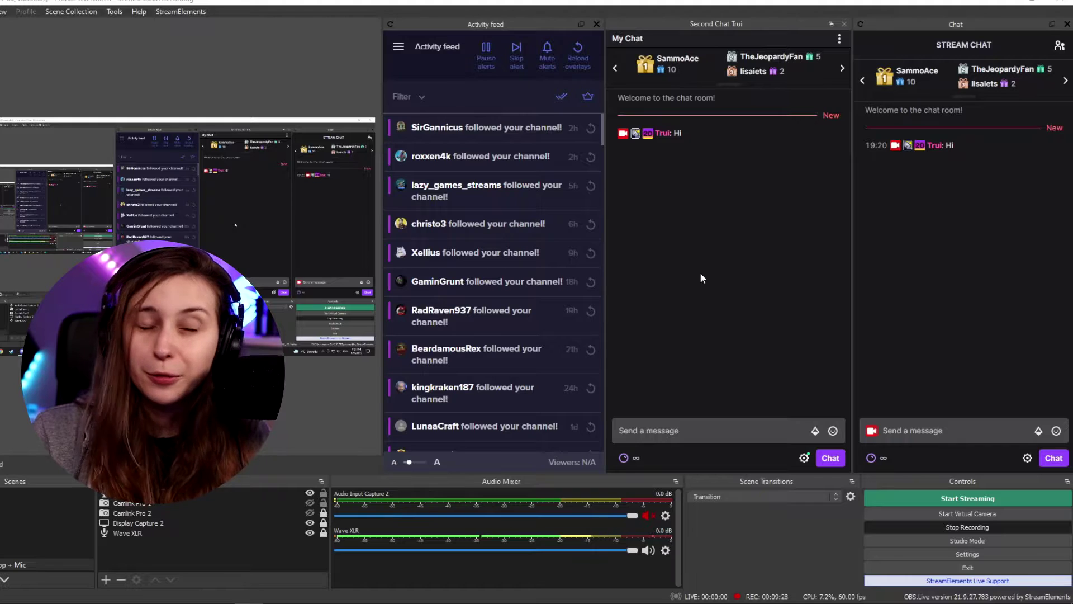
# Link the Twitch account under OBS Settings > Stream and choose BetterTTV and FrankerFaceZ chat add-ons.
pyautogui.click(949, 553)
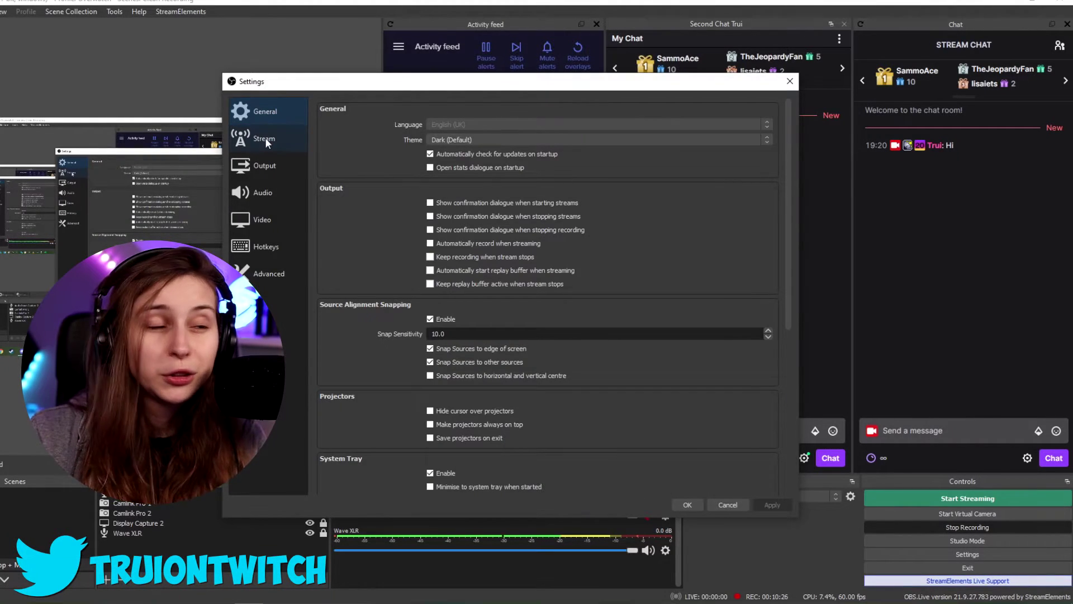
pyautogui.click(264, 138)
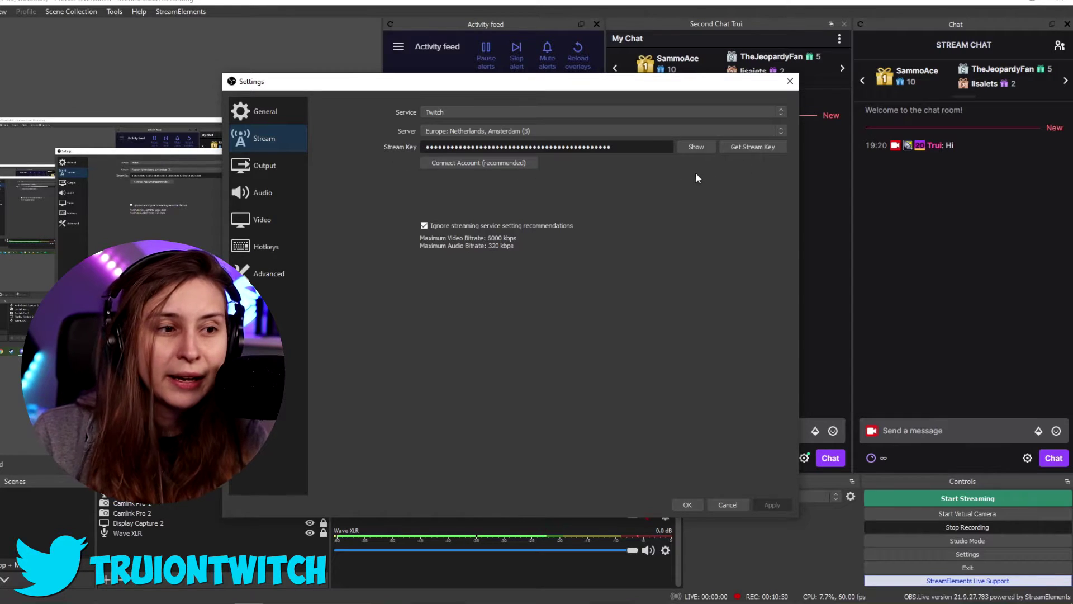
pyautogui.click(453, 163)
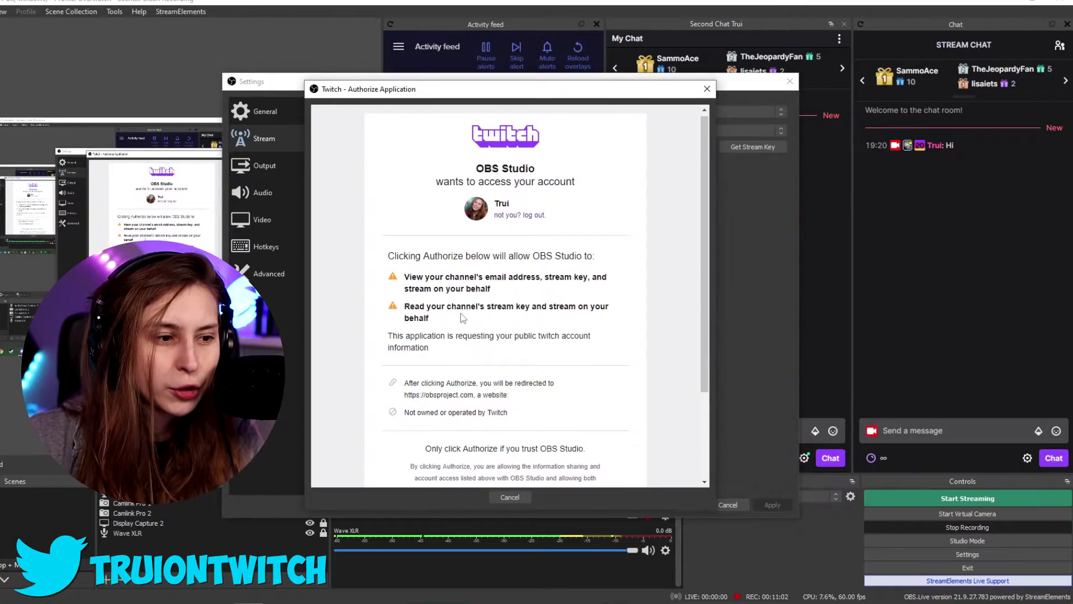
pyautogui.scroll(-2, 460, 313)
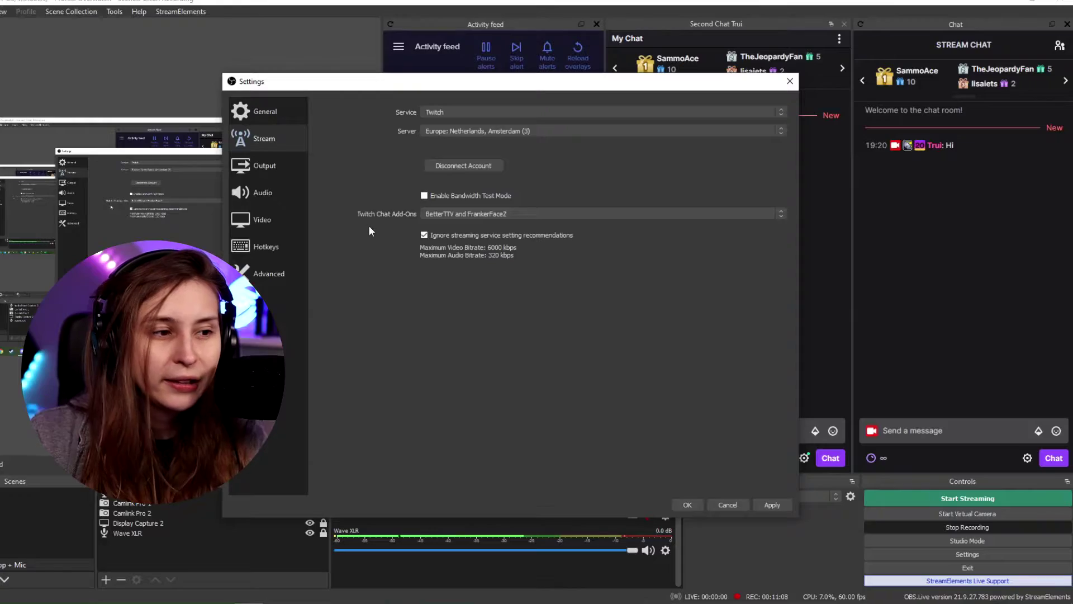
pyautogui.click(474, 214)
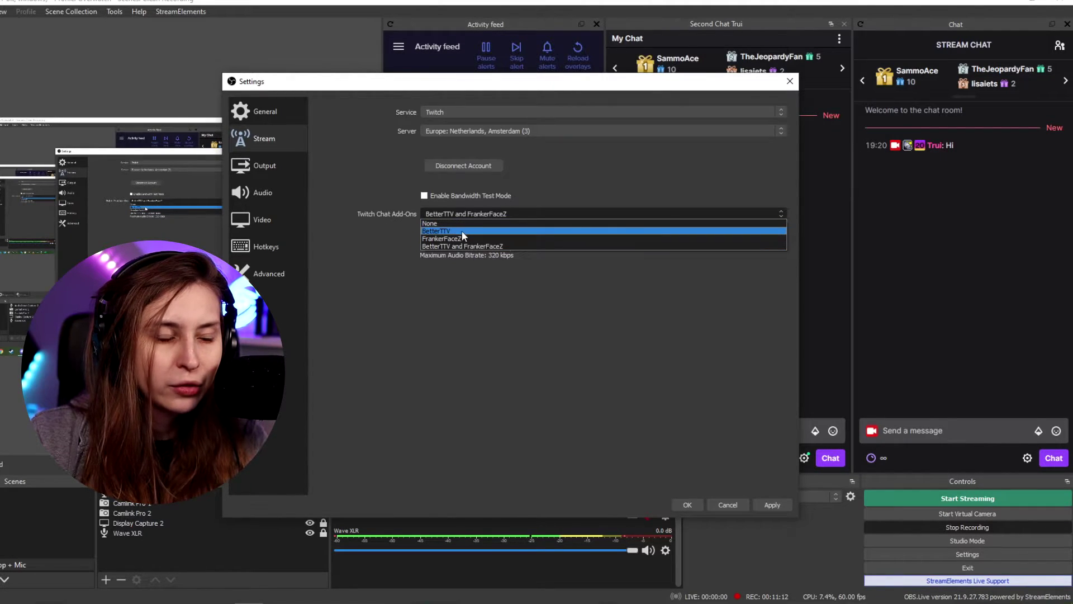
pyautogui.click(497, 246)
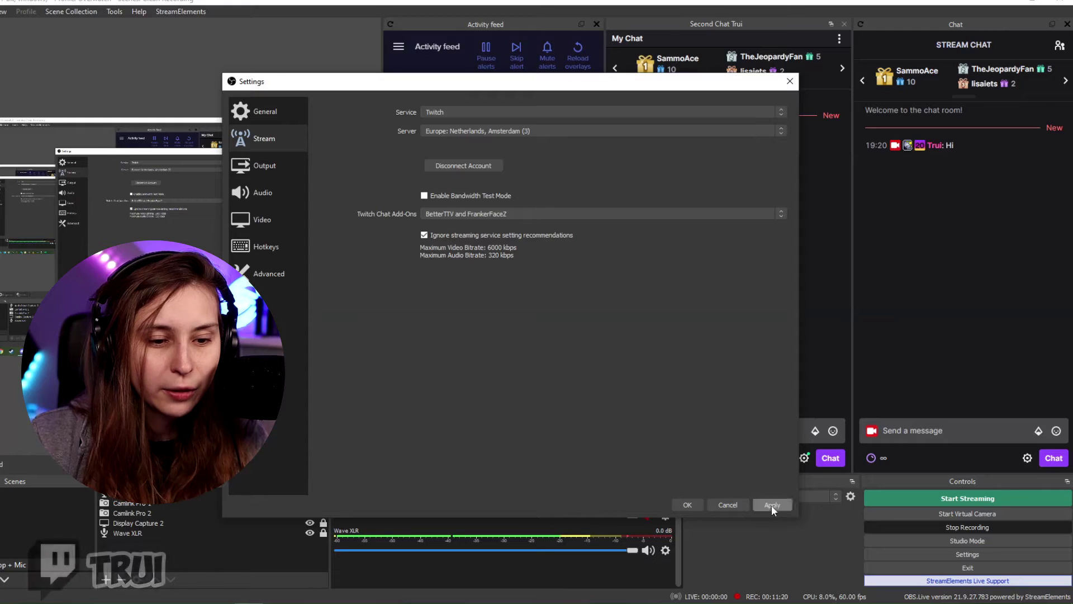
# Apply the stream settings, accept cookies in both docks, and dock the chat windows side by side.
pyautogui.click(771, 504)
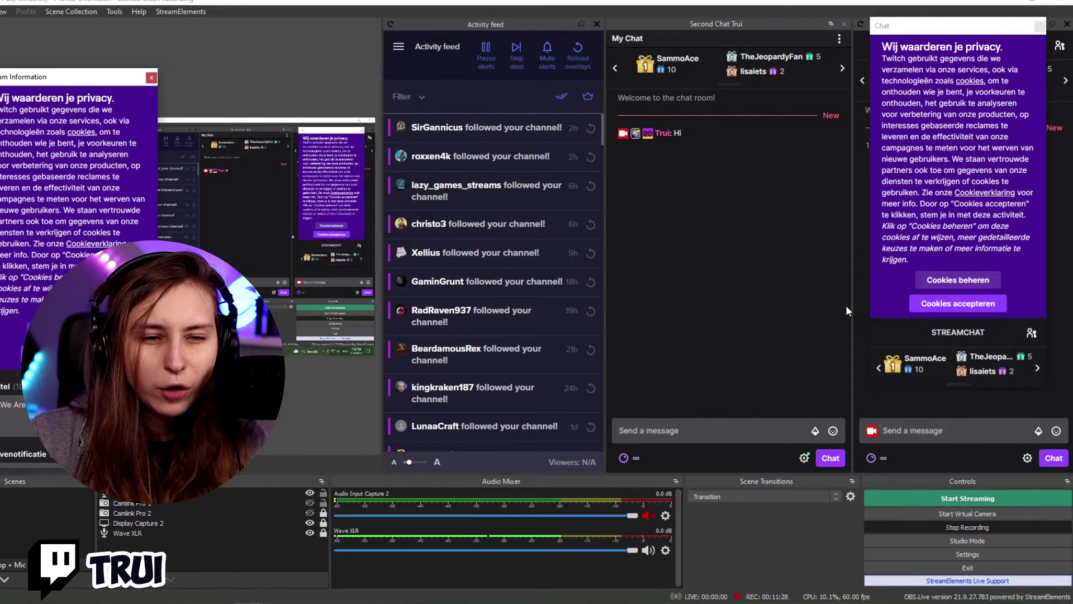
pyautogui.click(958, 304)
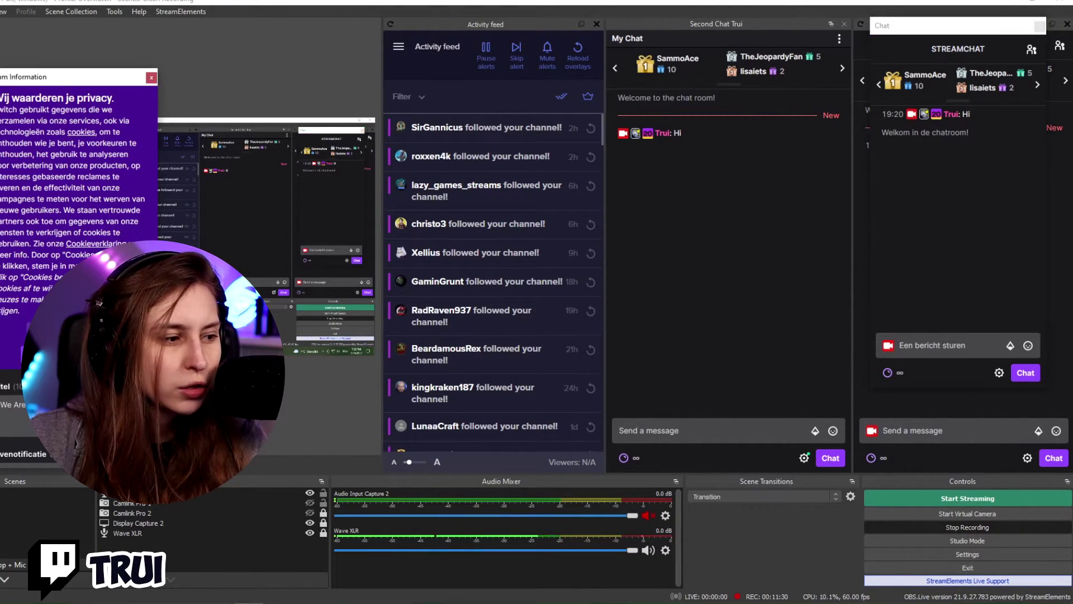
pyautogui.click(22, 354)
pyautogui.moveTo(58, 78); pyautogui.dragTo(346, 425)
pyautogui.moveTo(950, 37); pyautogui.dragTo(820, 123)
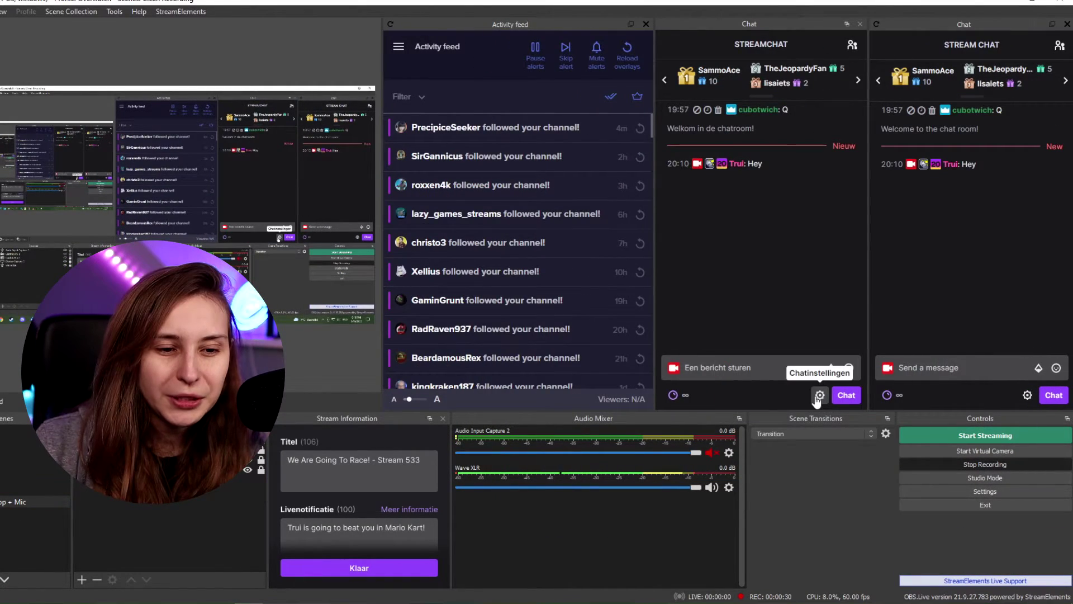
# From the dock's chat settings, open the FrankerFaceZ Control Center, search 'pron' and enable Pronouns.
pyautogui.click(819, 396)
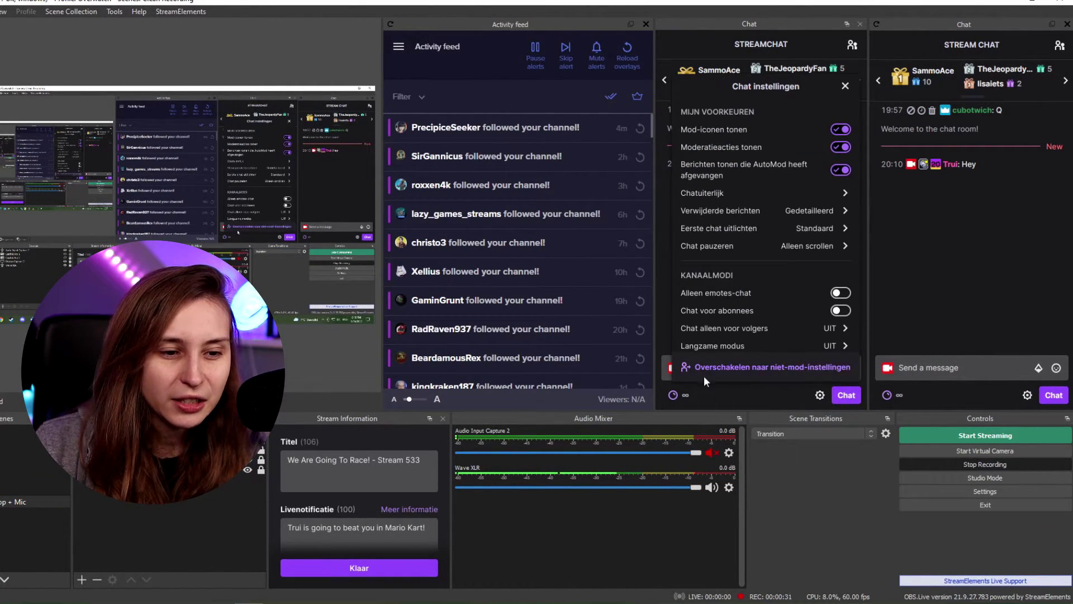
pyautogui.click(749, 368)
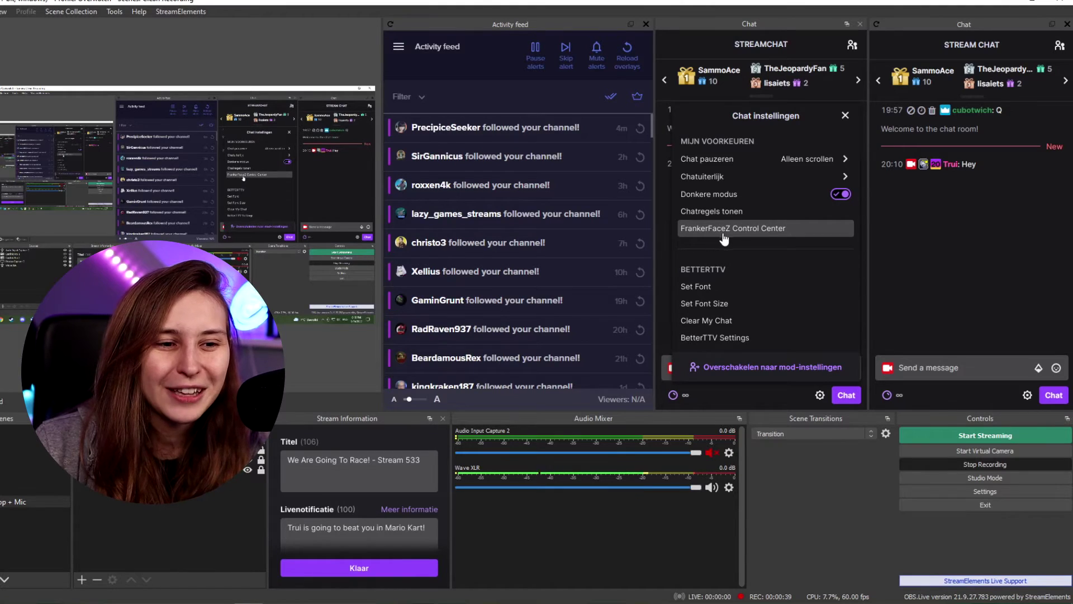
pyautogui.click(758, 230)
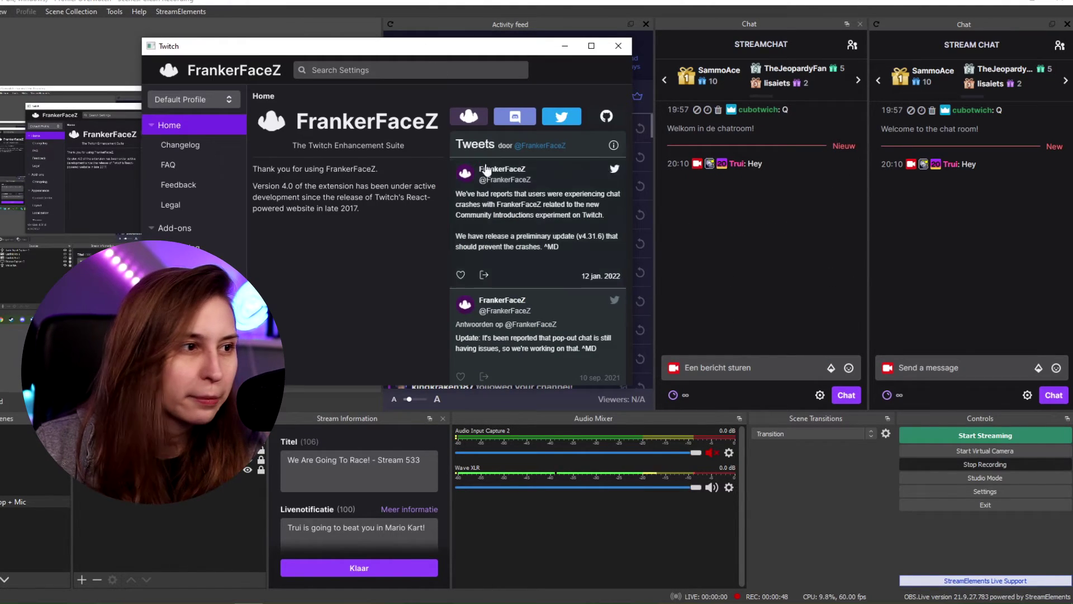
pyautogui.write('pron')
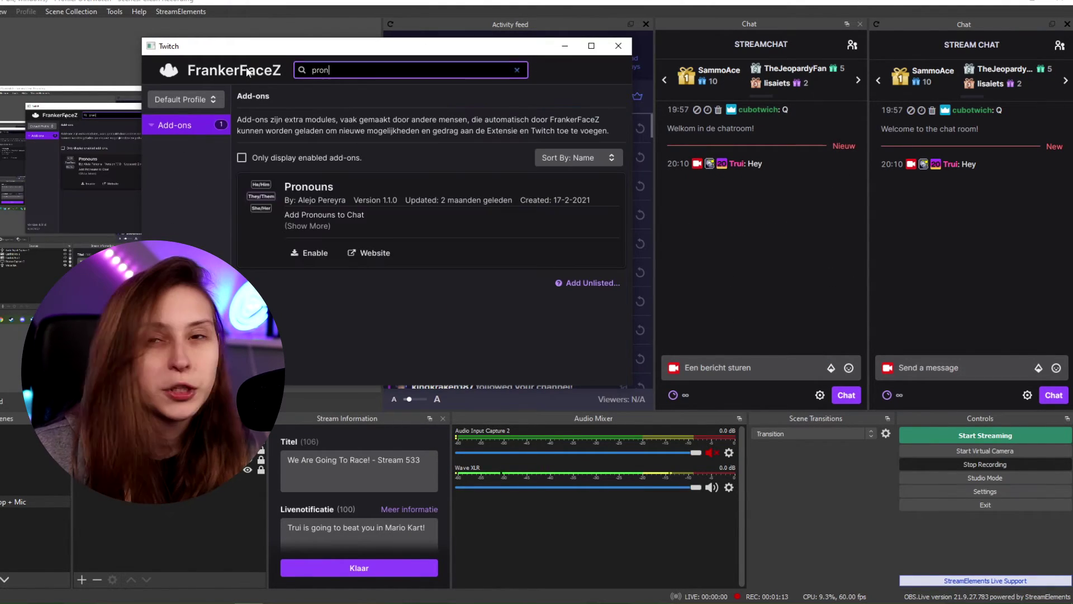
pyautogui.click(313, 254)
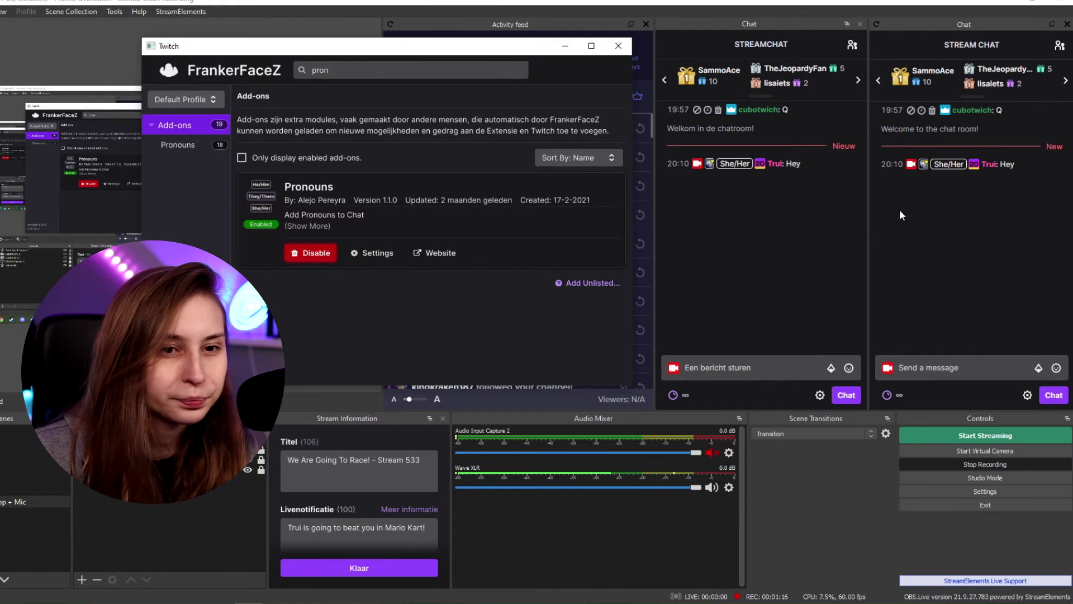